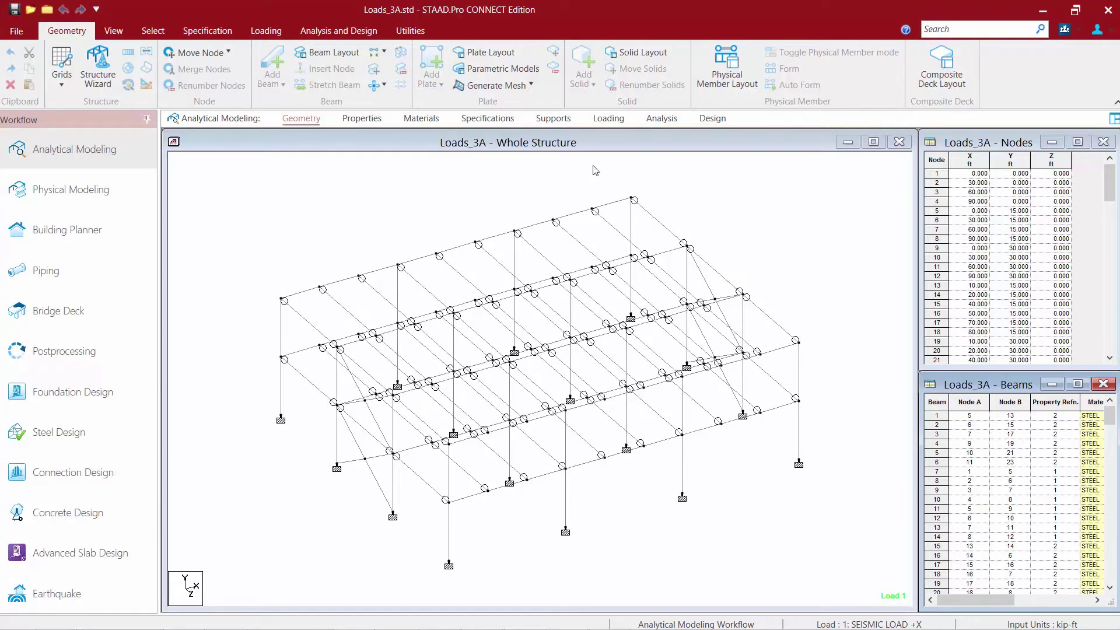
In the Loading workspace, expand Definitions and Load Cases Details and select Reference Load Definitions.
click(608, 122)
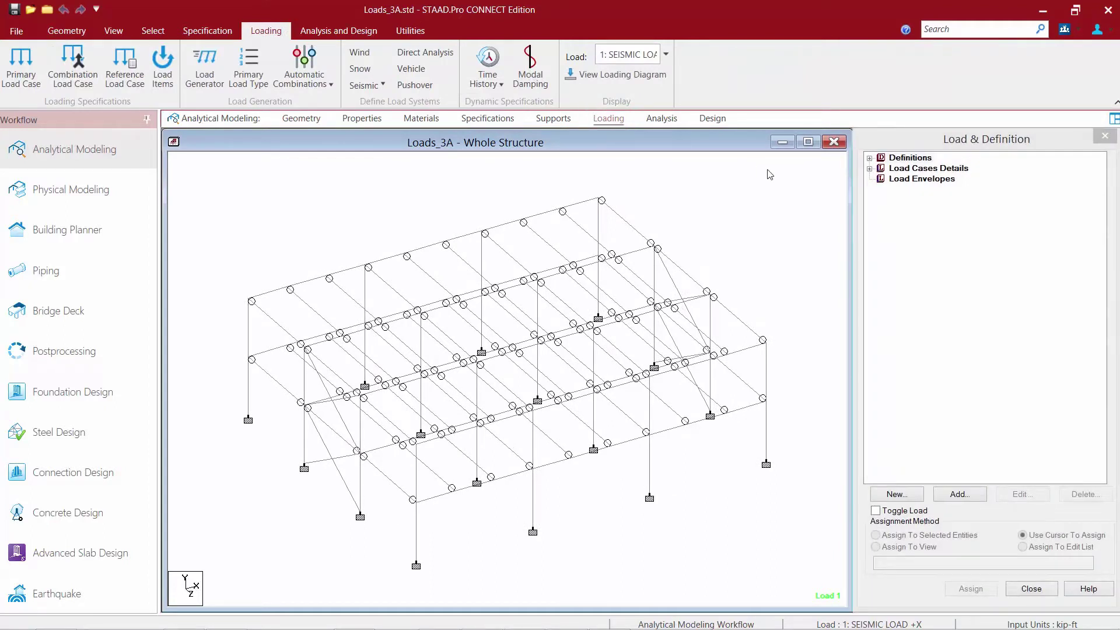
click(869, 158)
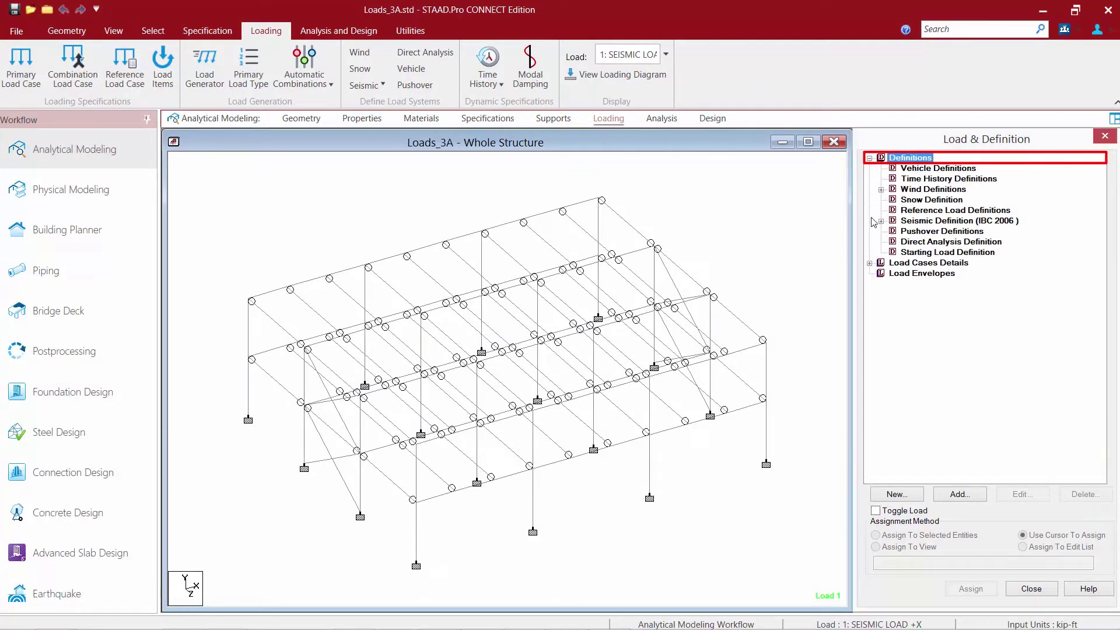
click(875, 262)
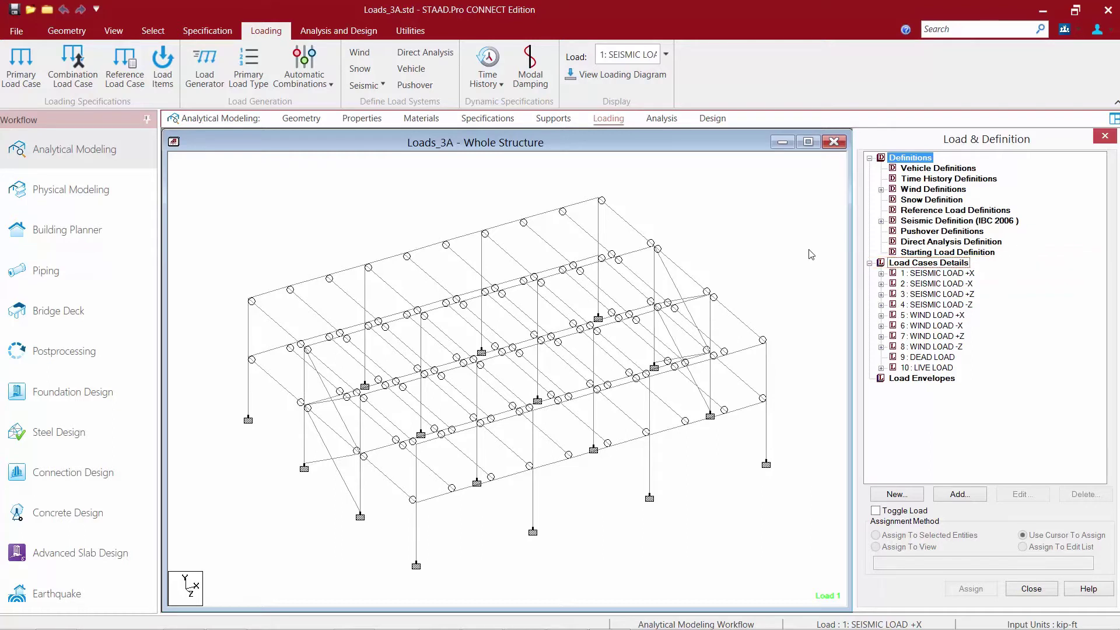
click(910, 211)
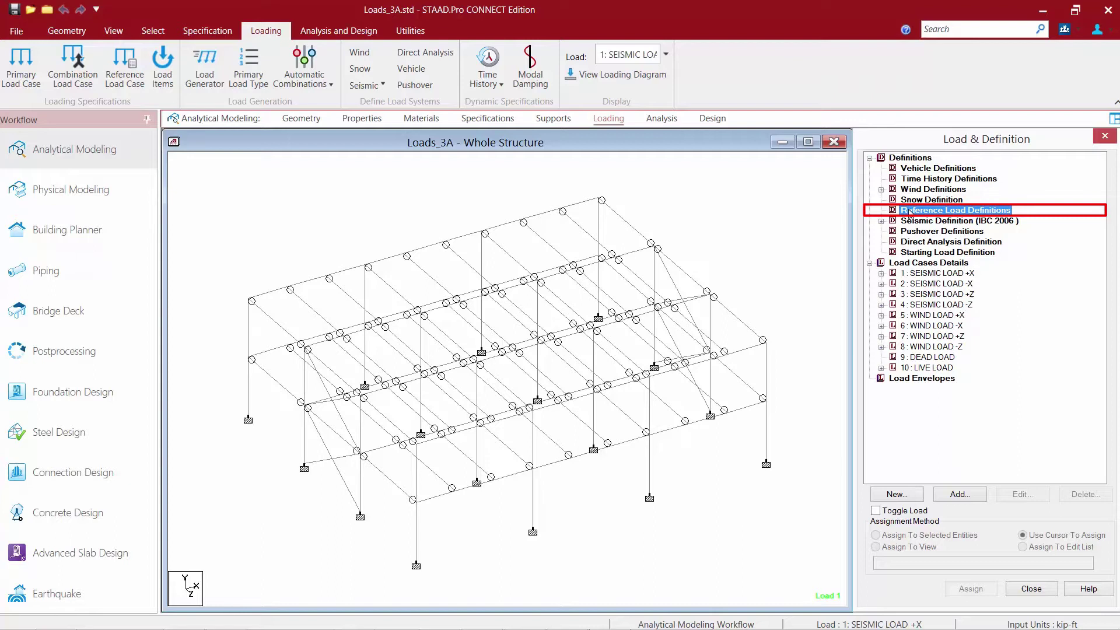
click(807, 248)
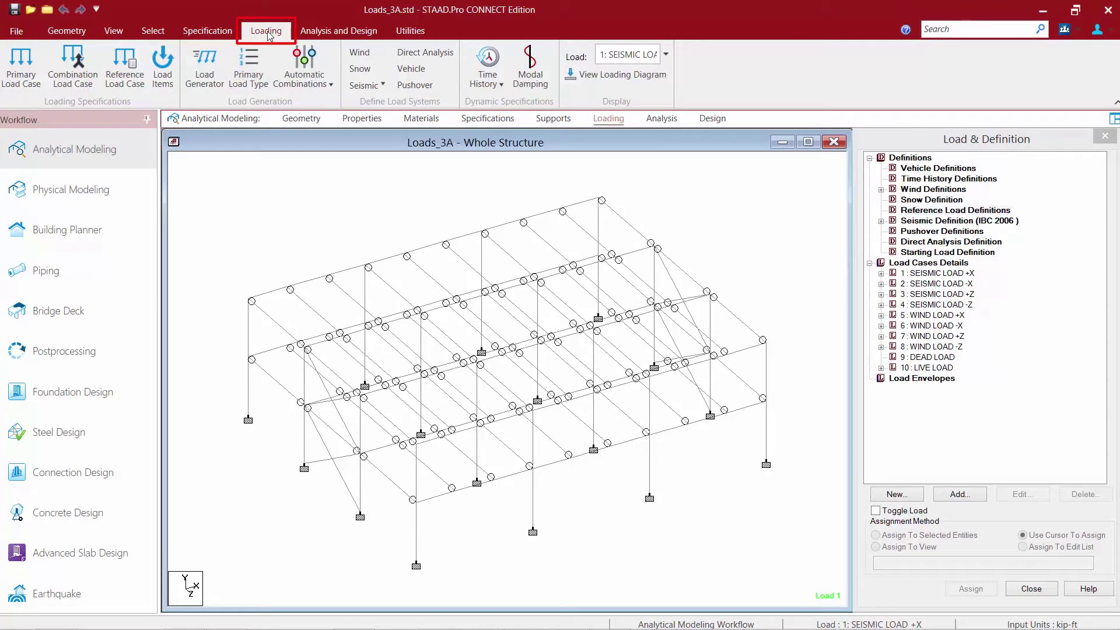
Create reference load case R1 with the title 'Reference DL'.
click(121, 72)
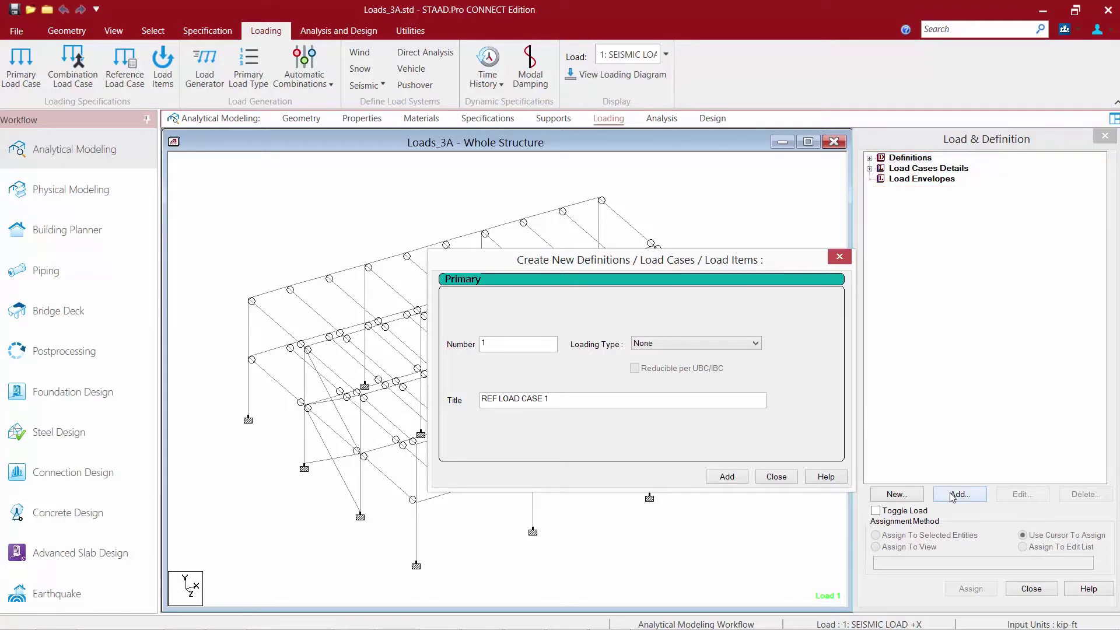
triple_click(503, 397)
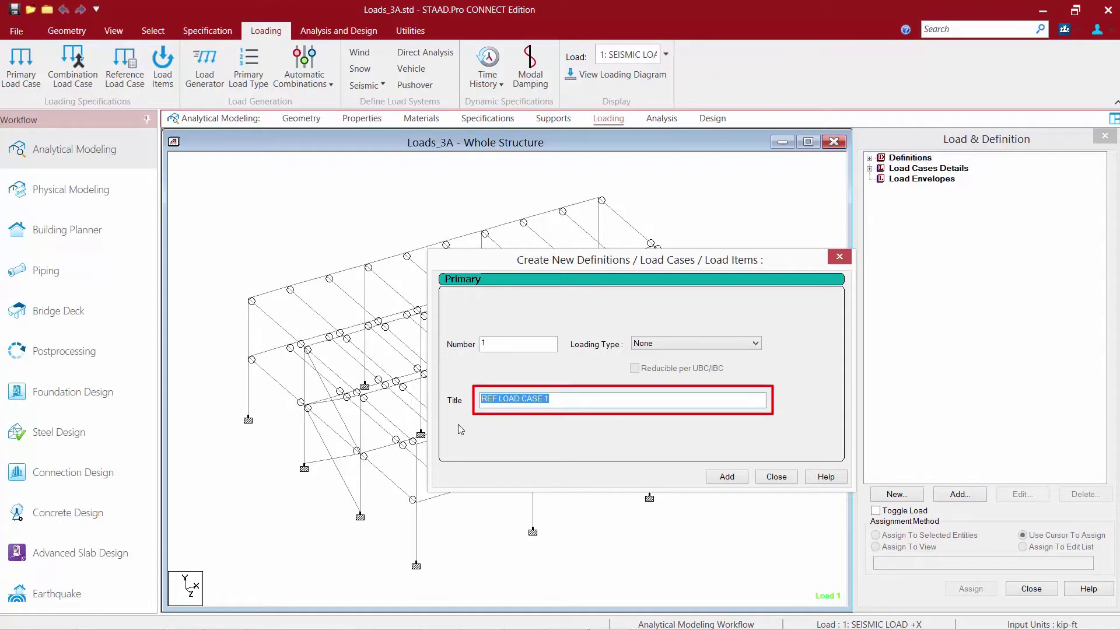
text(Reference DL)
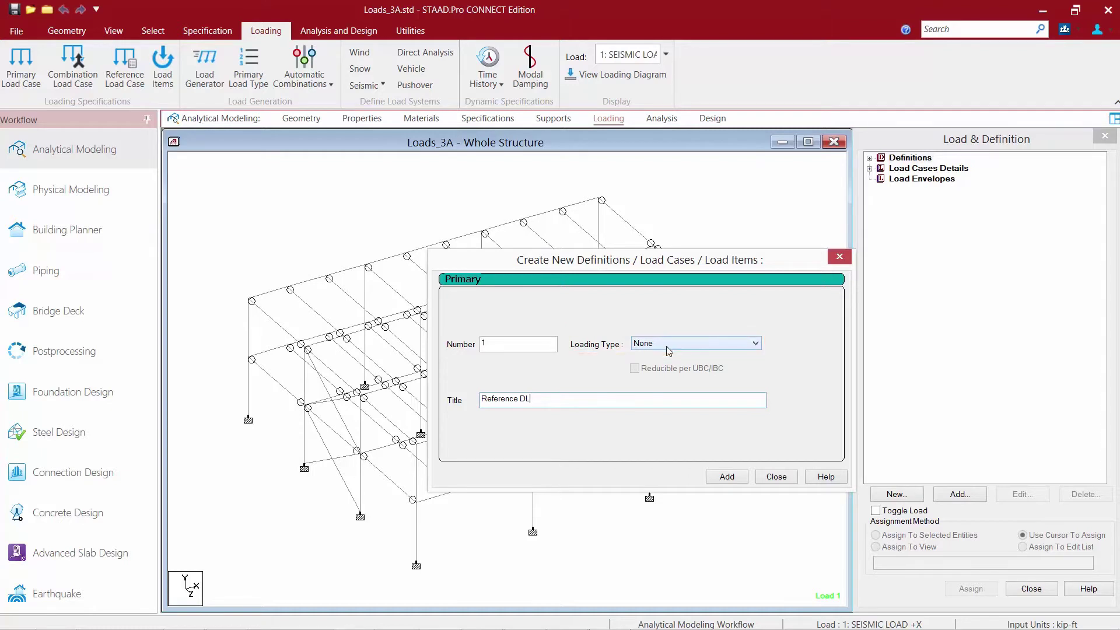
click(729, 477)
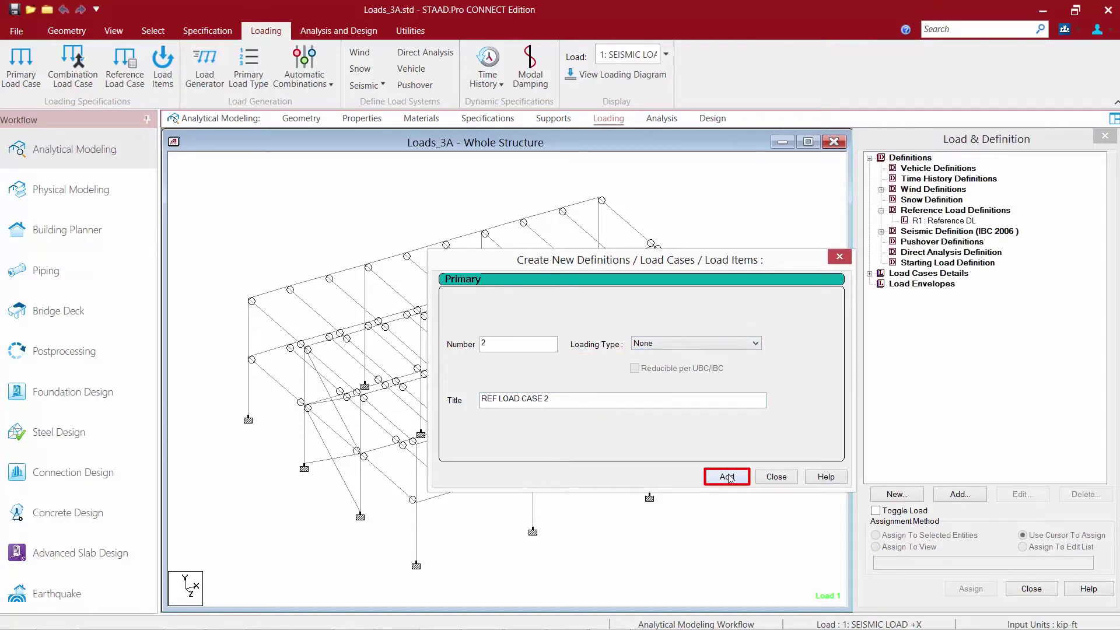
click(776, 477)
Select R1 : Reference DL in the Load & Definition tree.
click(922, 222)
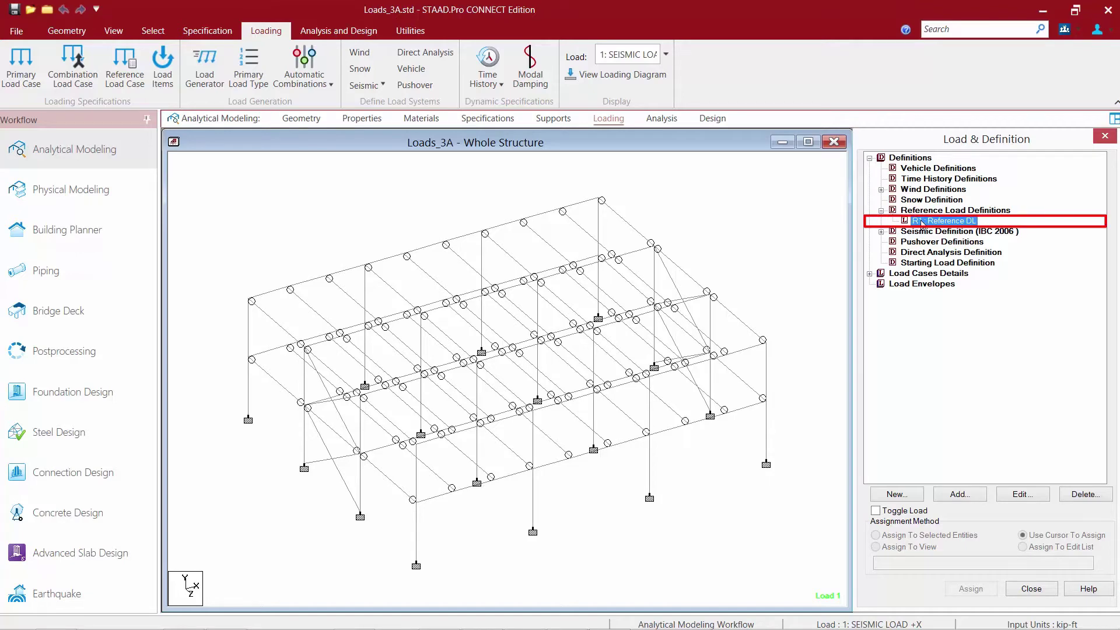
Add a selfweight load item in Y with factor -1 to Reference DL.
click(966, 495)
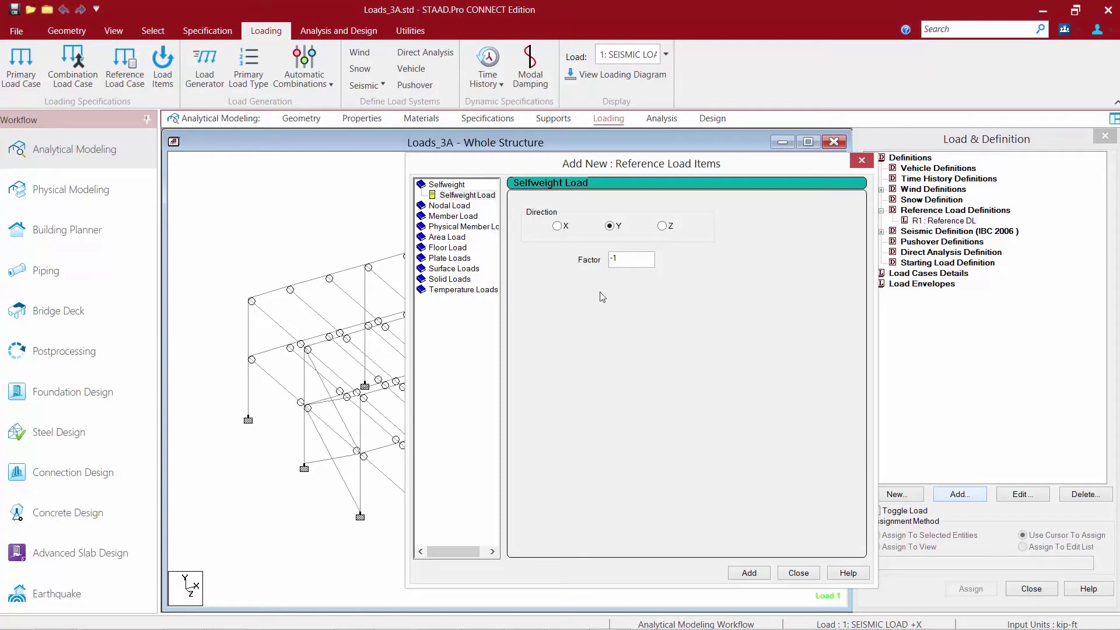
click(457, 195)
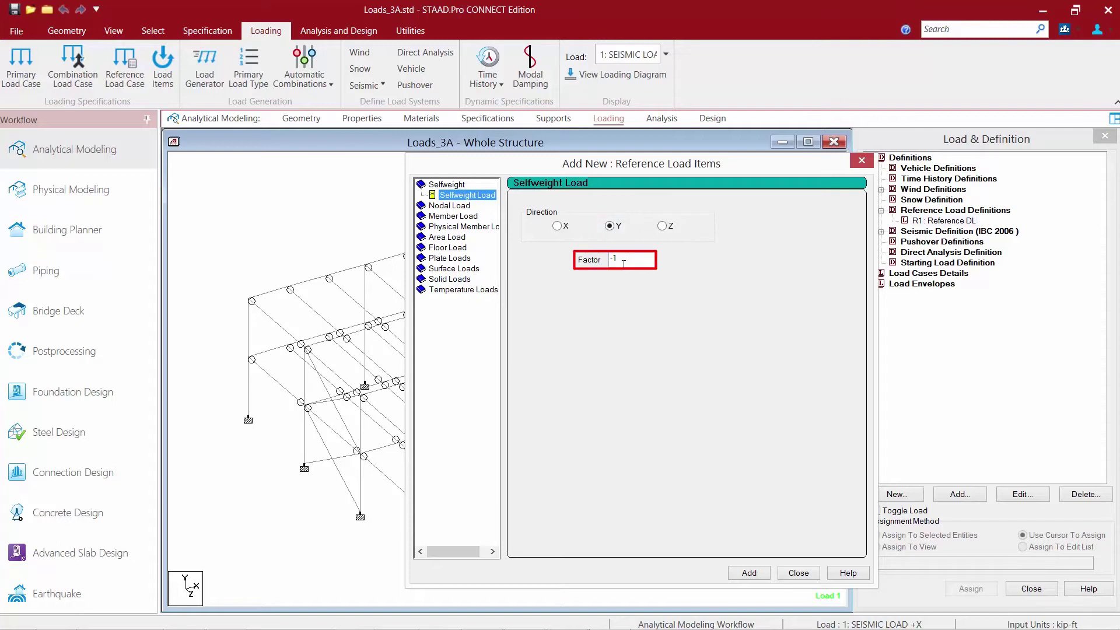
click(750, 574)
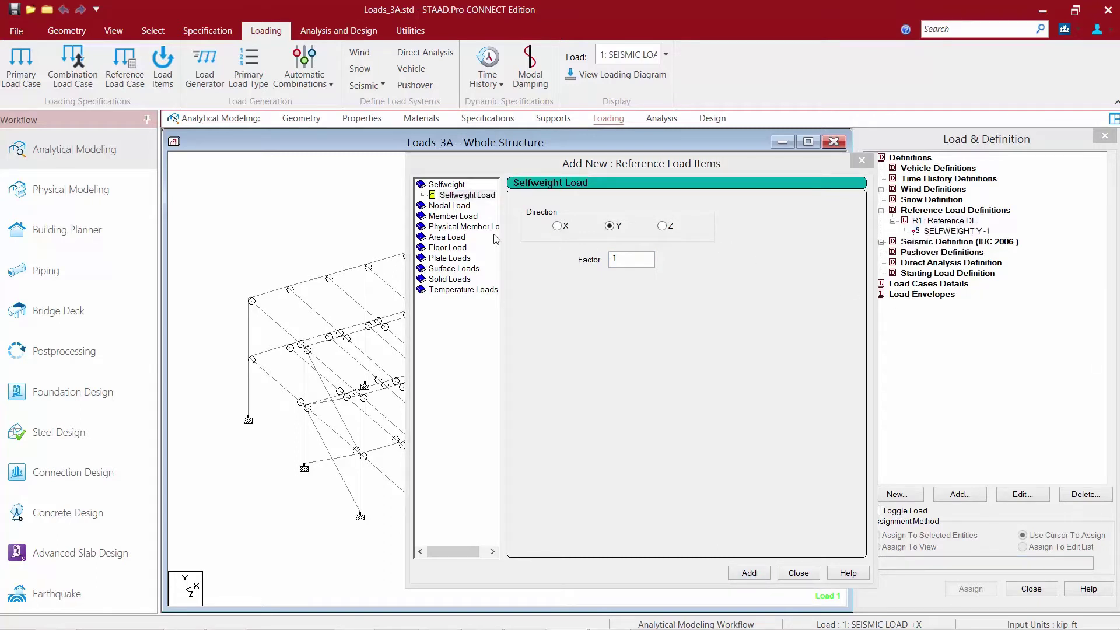
Add a uniform GY member load of -0.05 kip/ft to Reference DL.
click(461, 217)
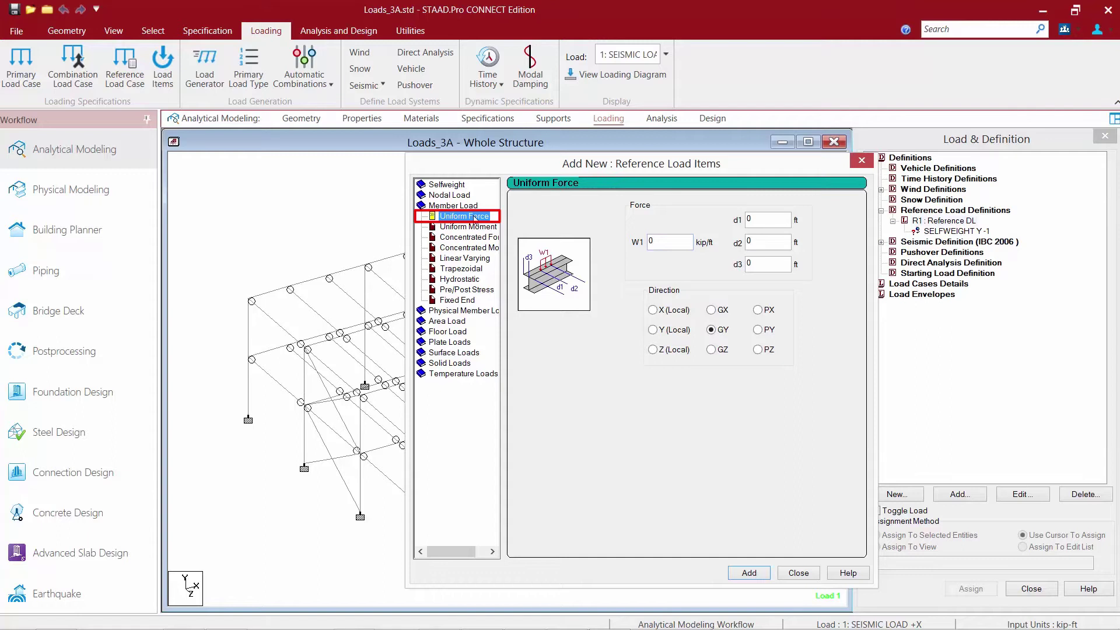
key(Tab)
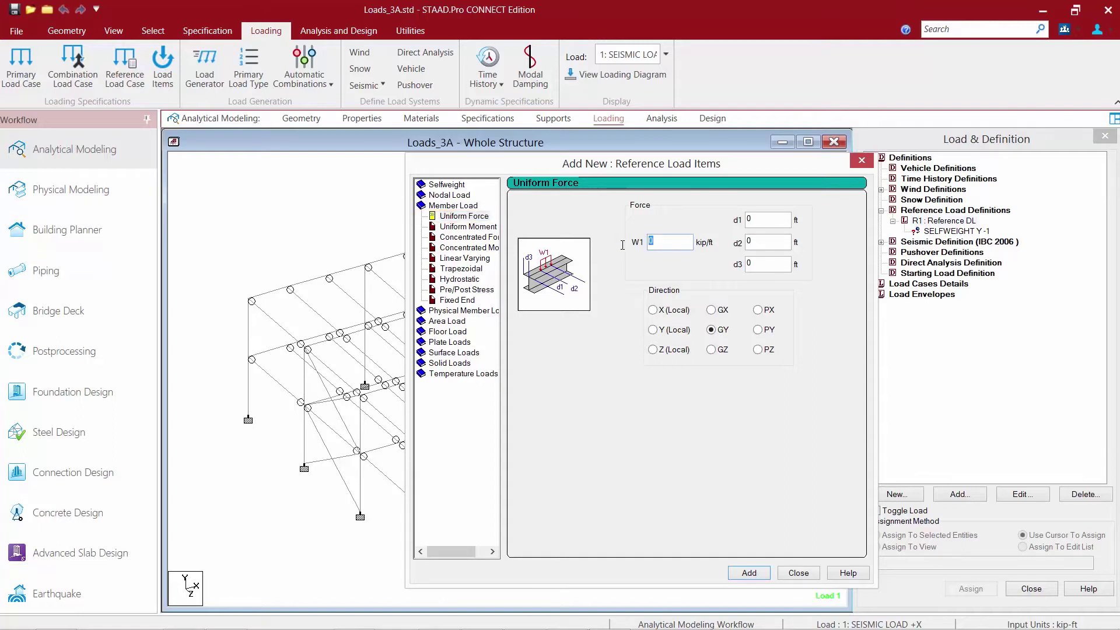
text(-0.0)
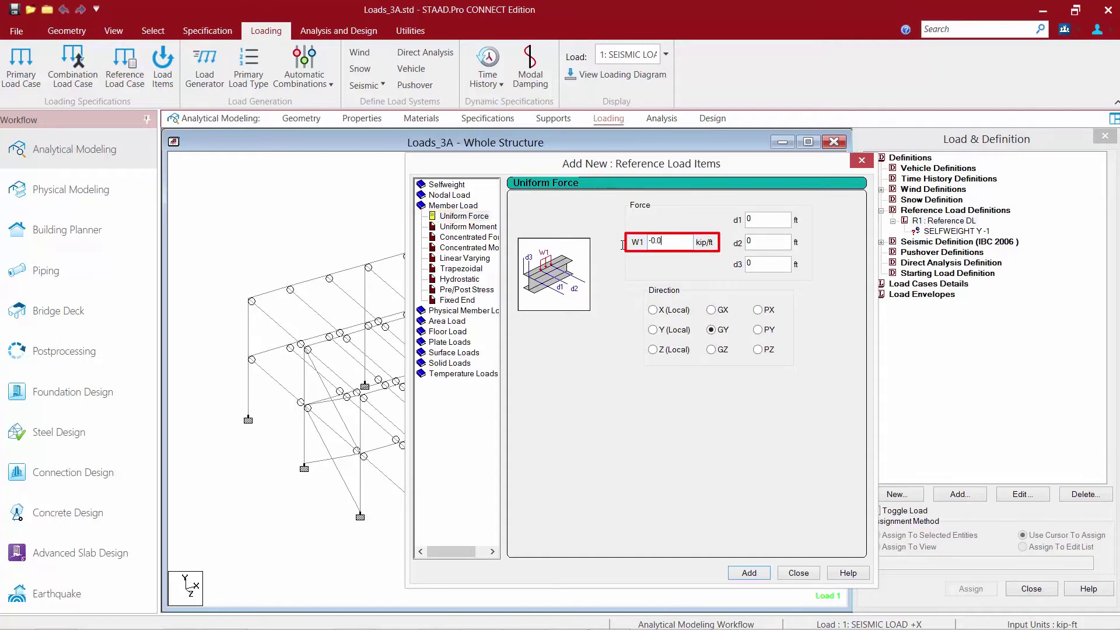
text(5)
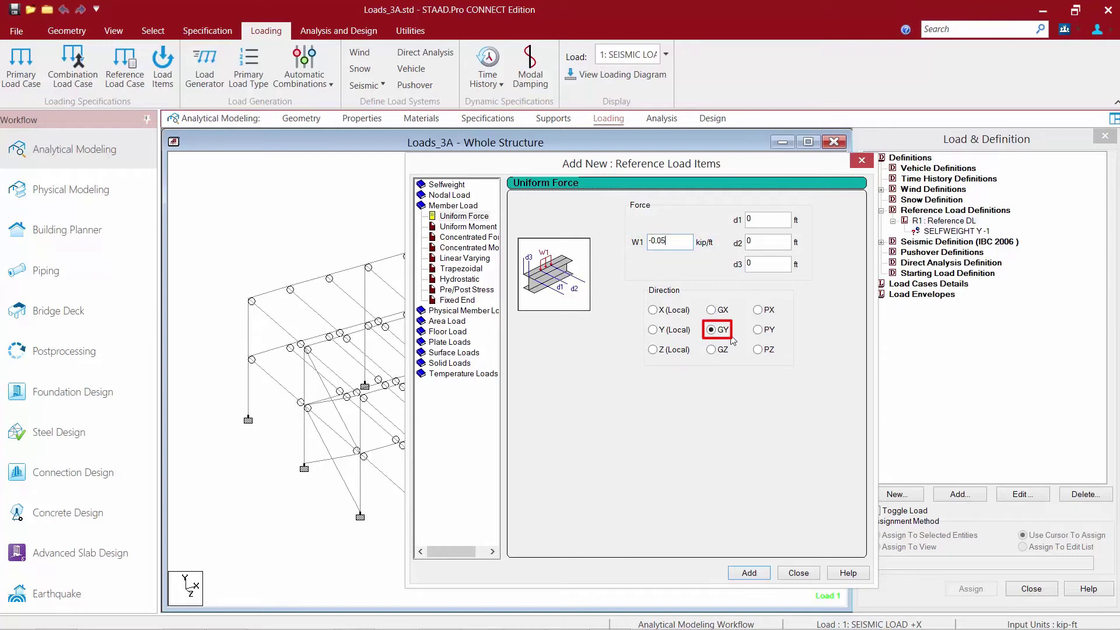
click(748, 573)
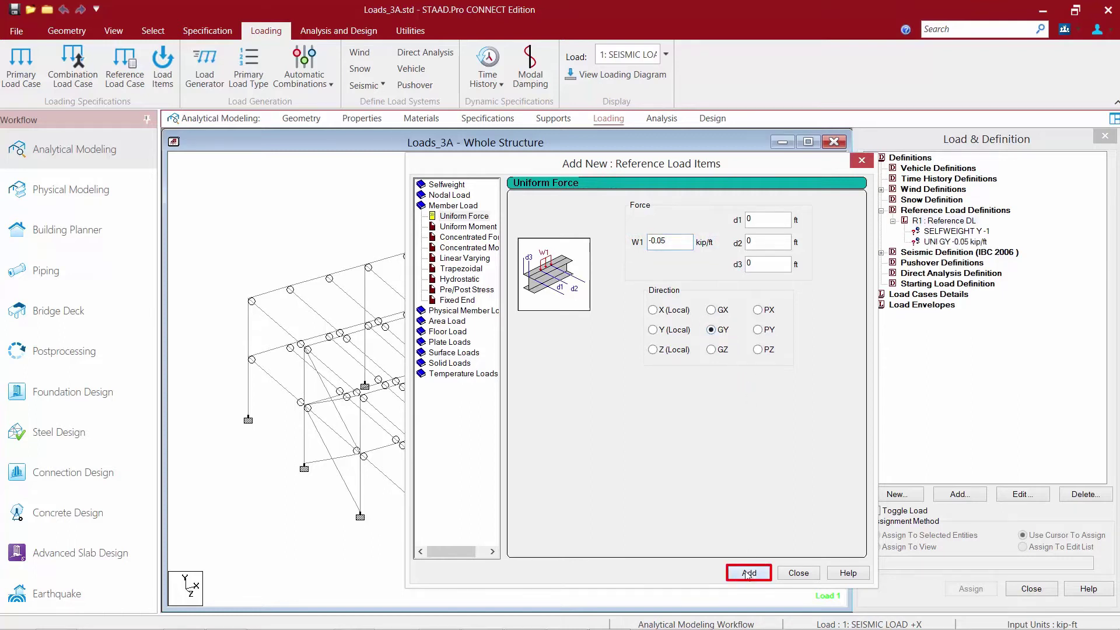
click(797, 574)
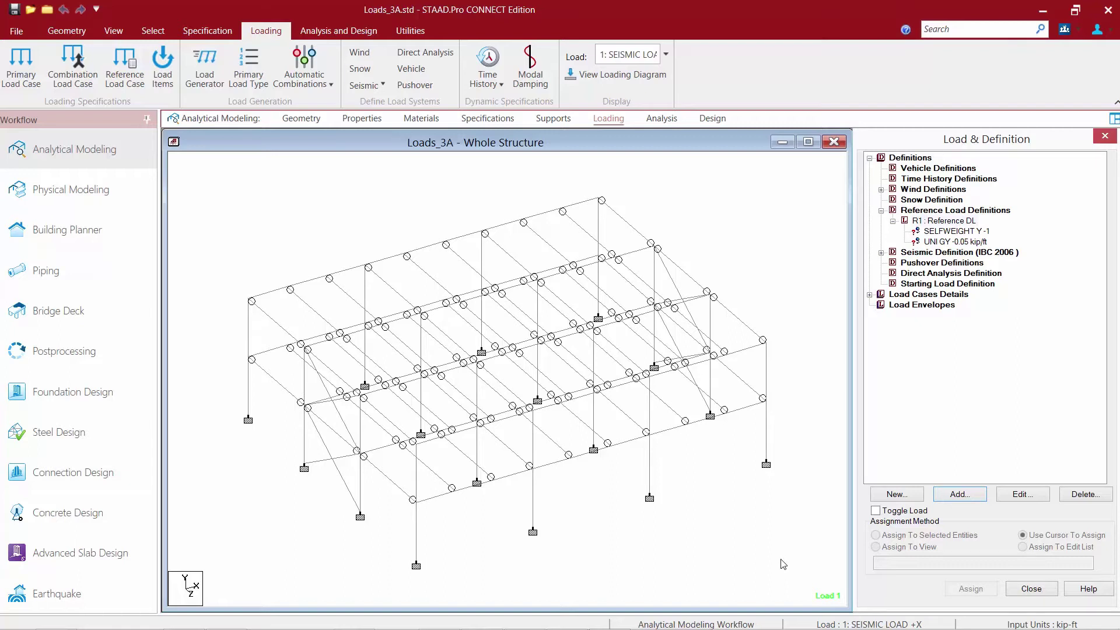
Assign SELFWEIGHT Y -1 to all members 1 to 180, then select the UNI GY item.
click(968, 235)
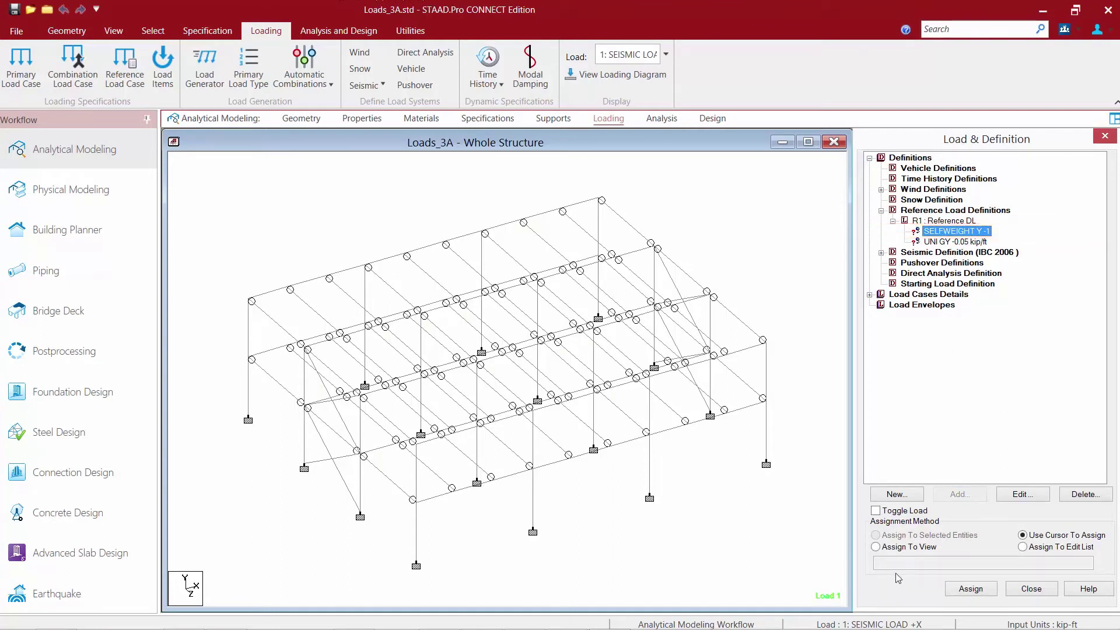
click(887, 548)
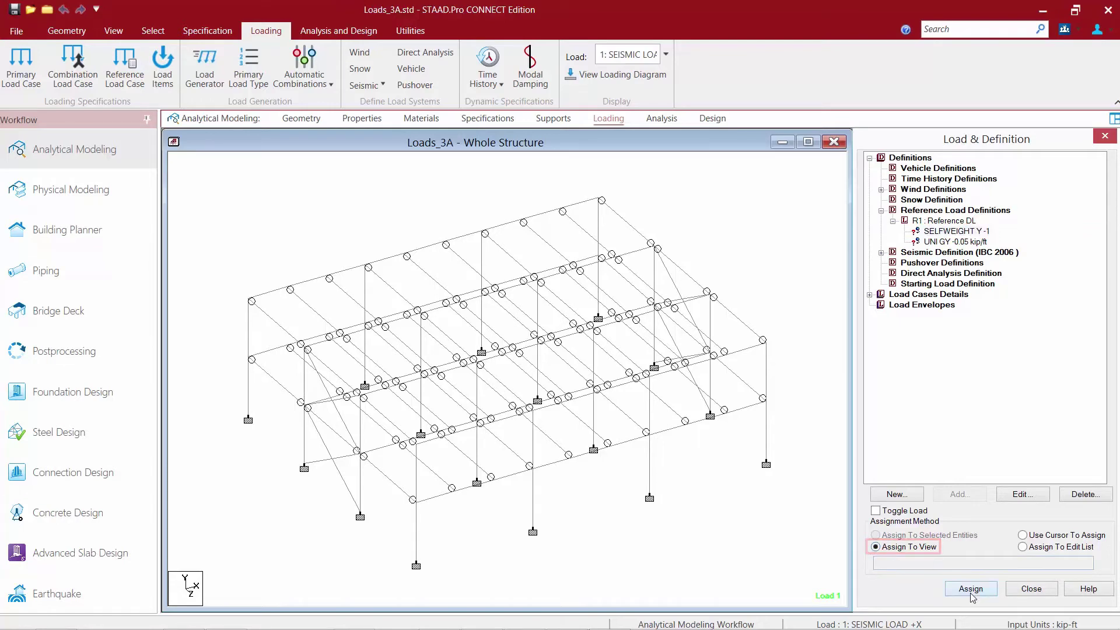
click(971, 589)
click(1007, 406)
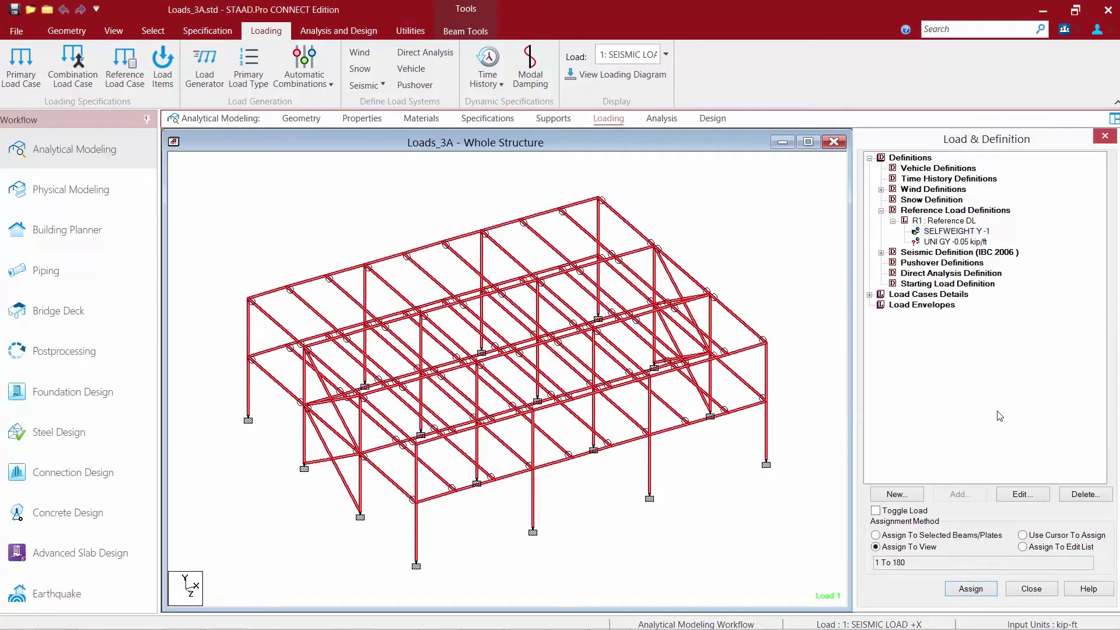
click(940, 241)
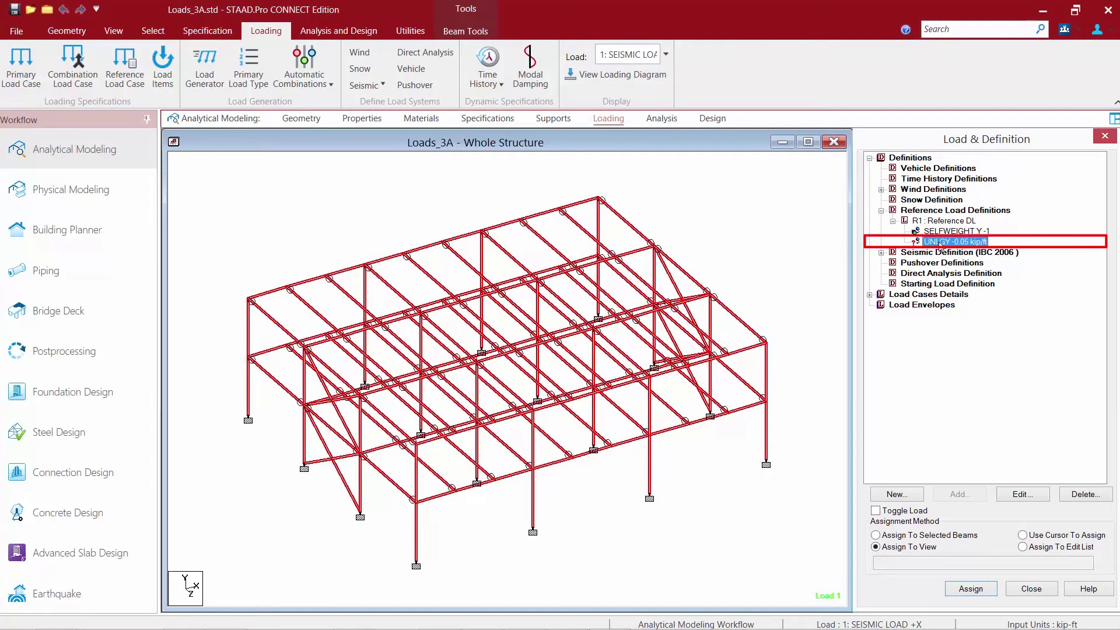
Assign the UNI GY -0.05 load to all Z-parallel beams (27–46, 73–92, 119–138).
click(728, 216)
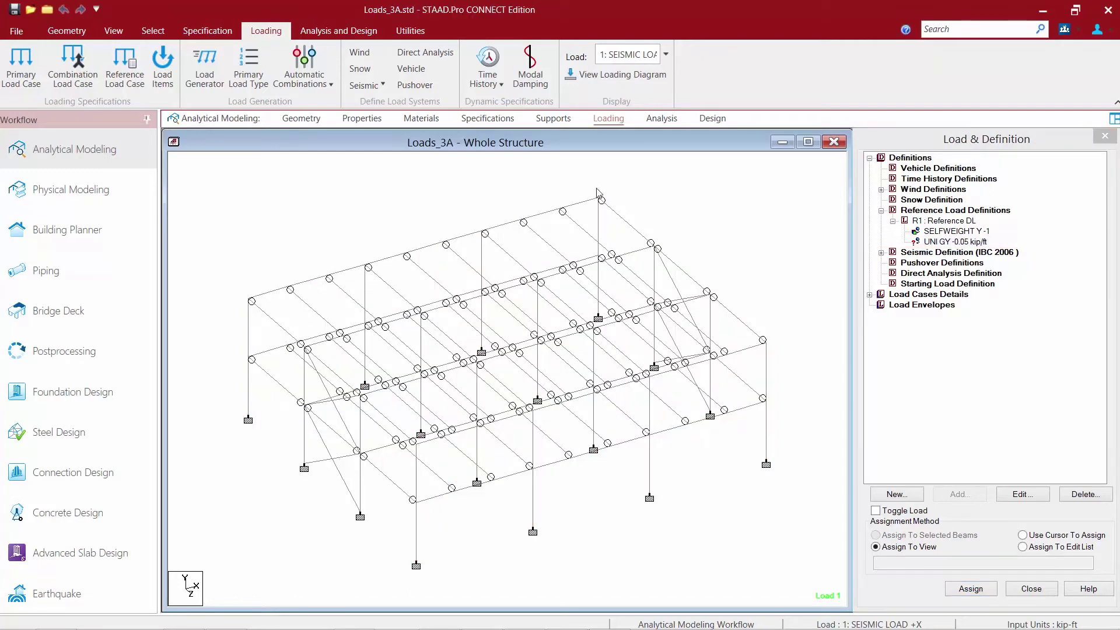
click(152, 31)
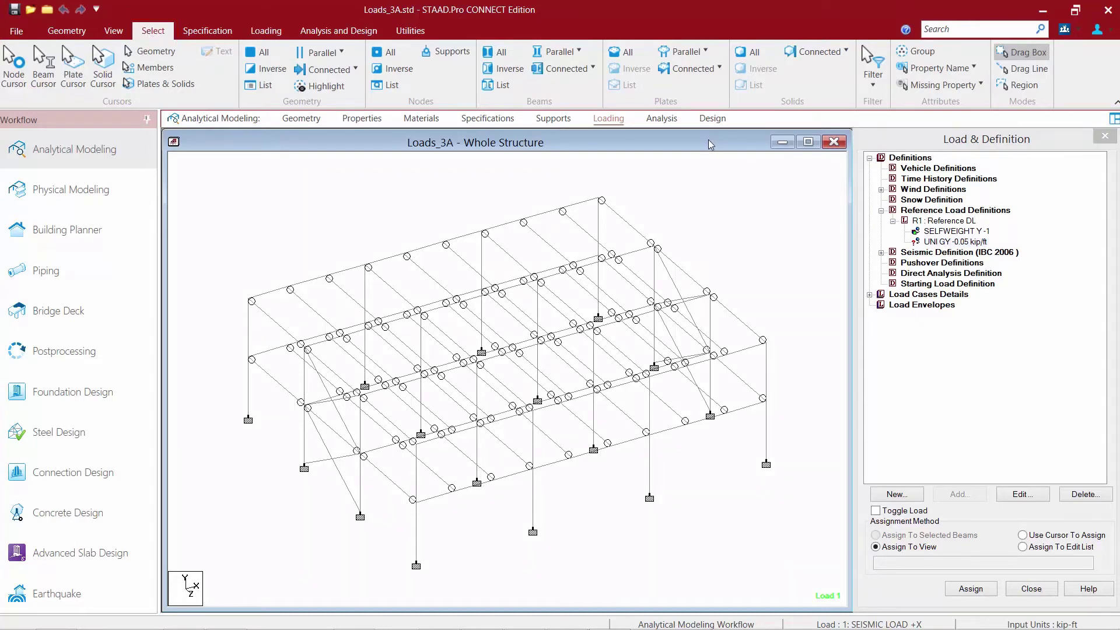
click(551, 53)
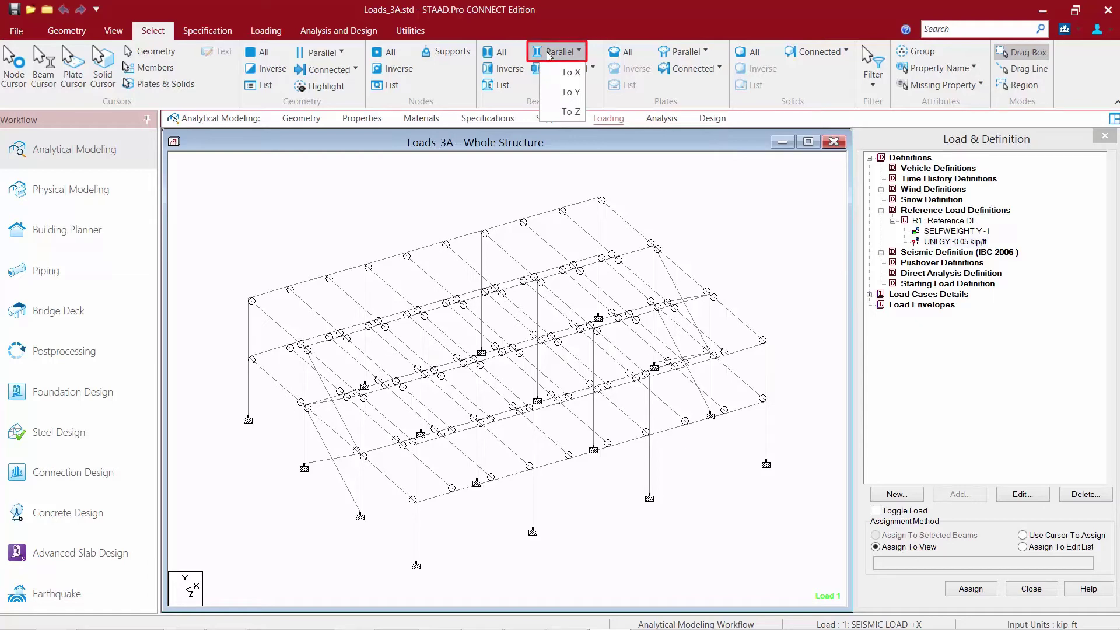
click(553, 112)
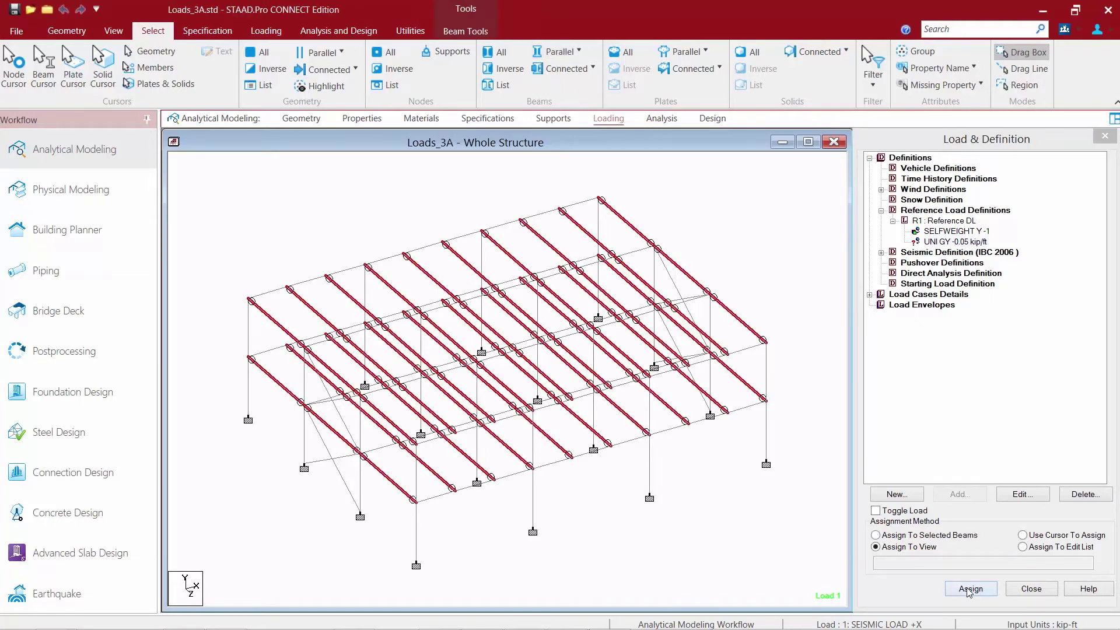
click(938, 538)
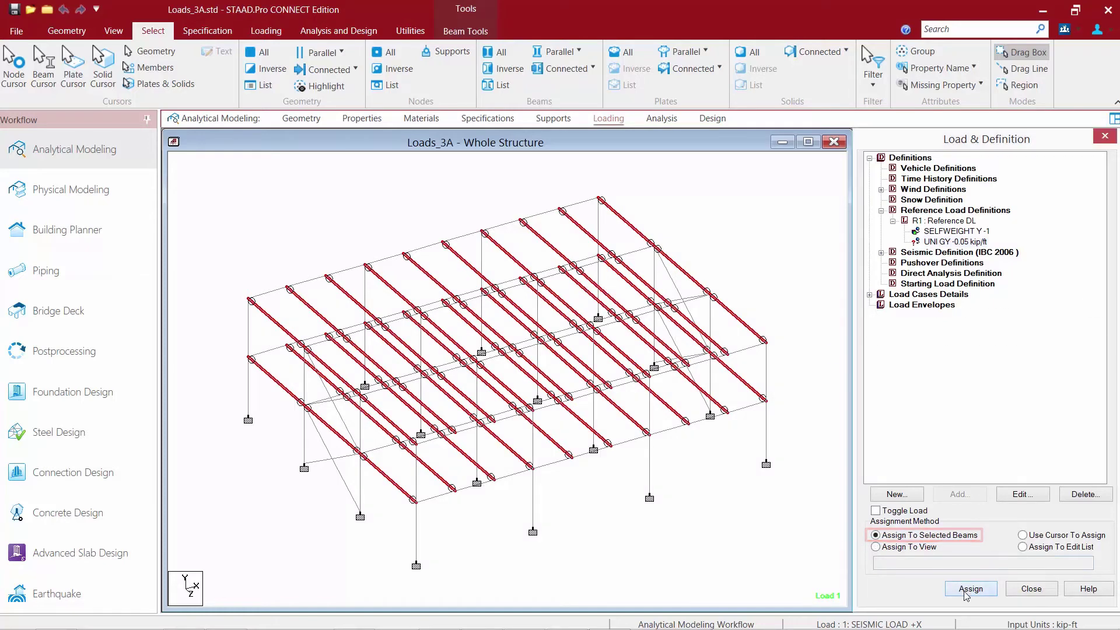
click(966, 591)
click(1018, 417)
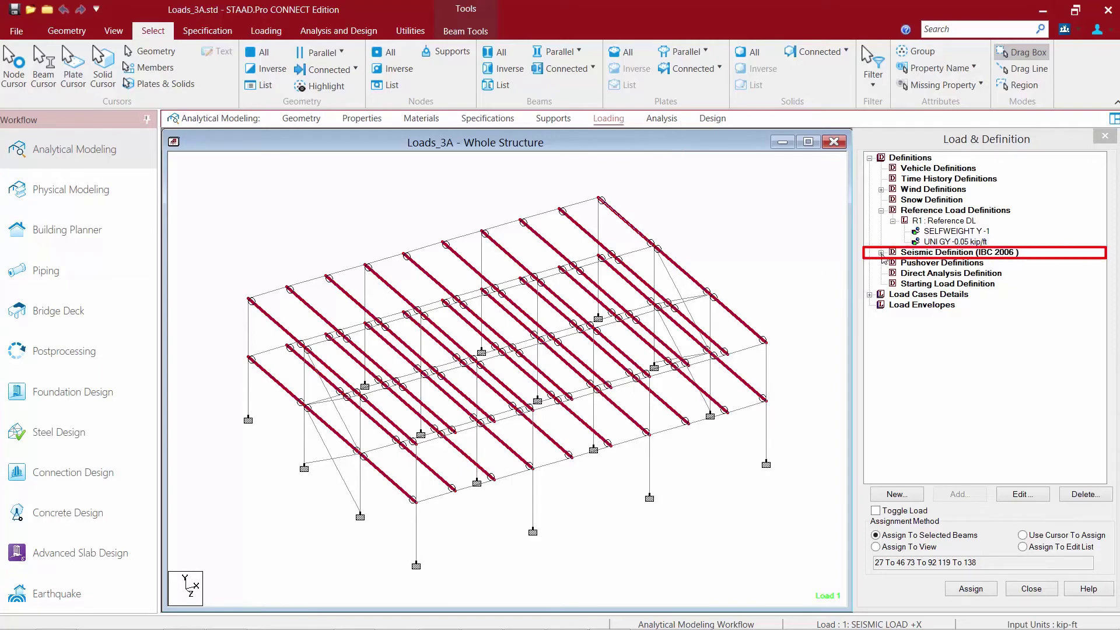
Add a Y-direction reference load taking R1 with factor -1 to the IBC 2006 seismic definition.
click(881, 253)
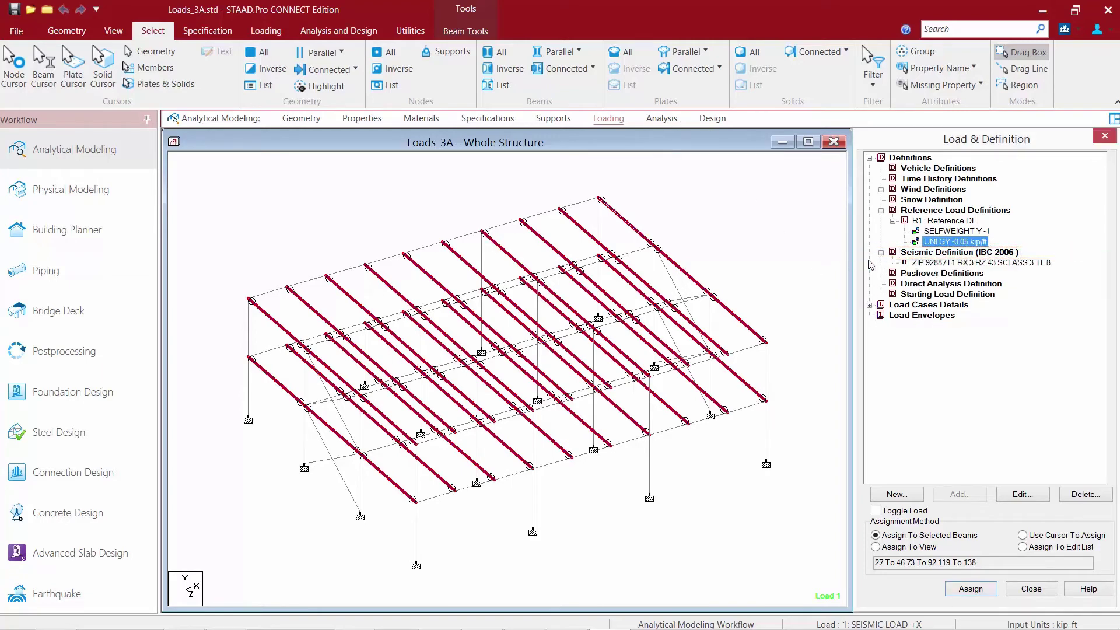
click(952, 263)
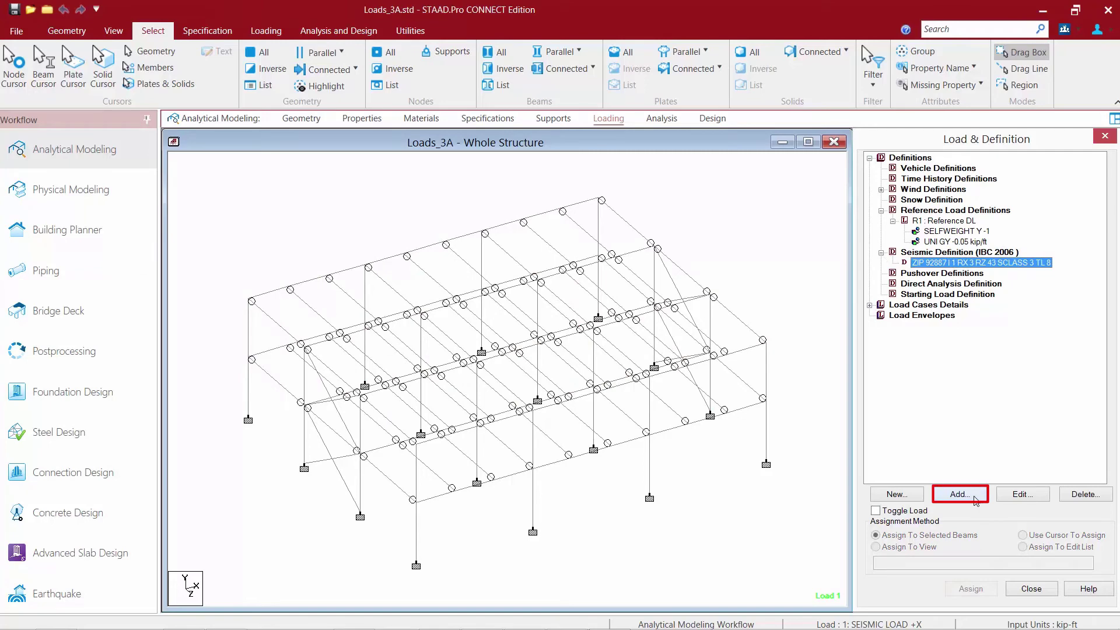
click(960, 495)
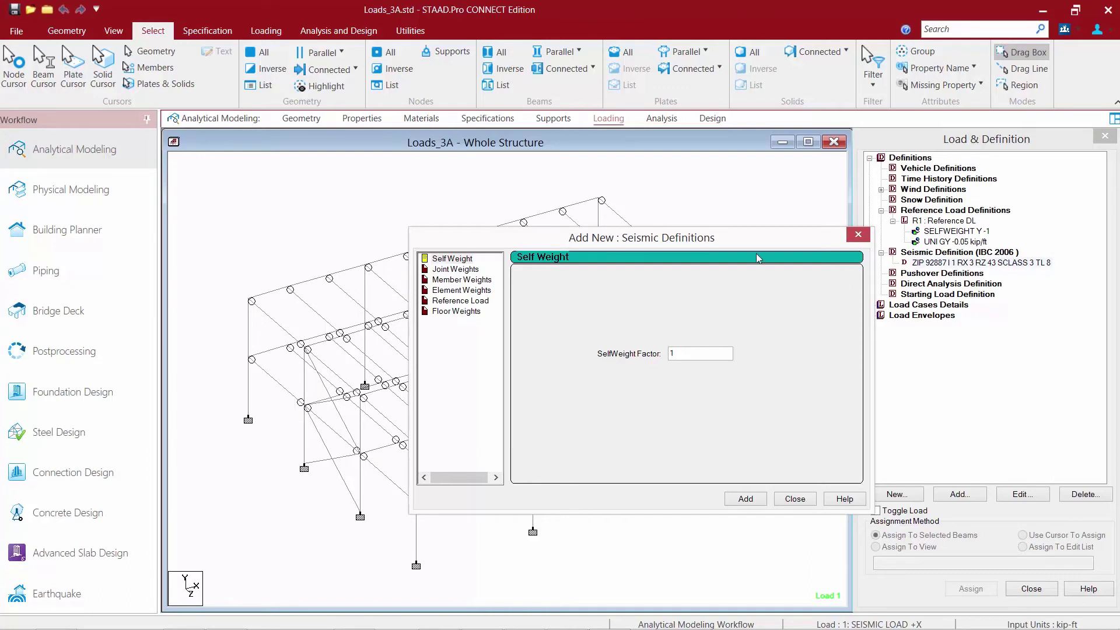
click(443, 302)
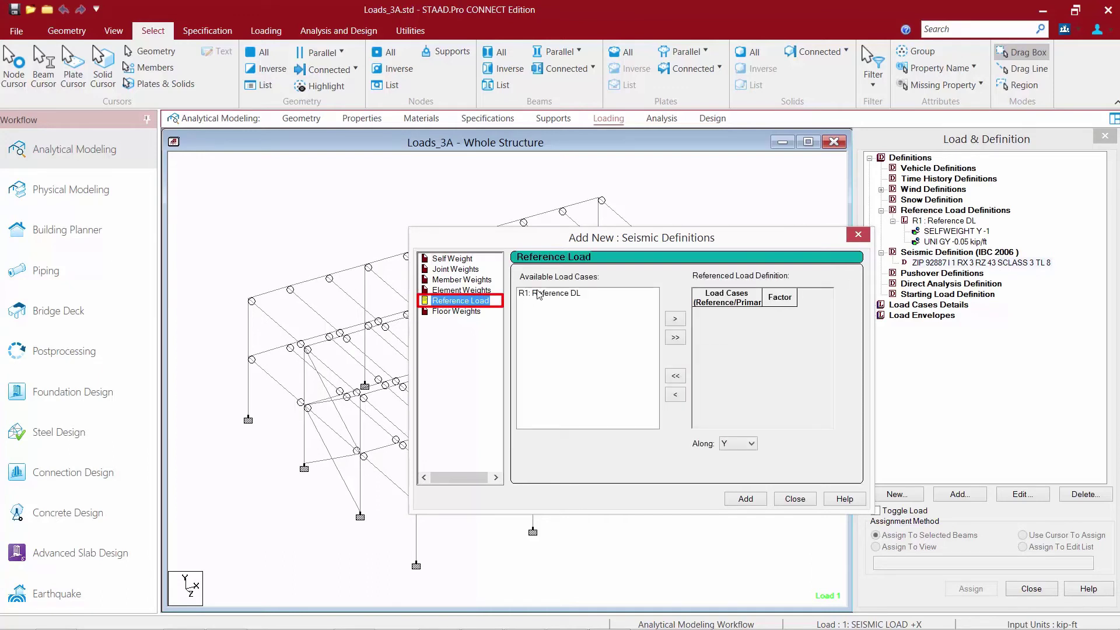
click(537, 294)
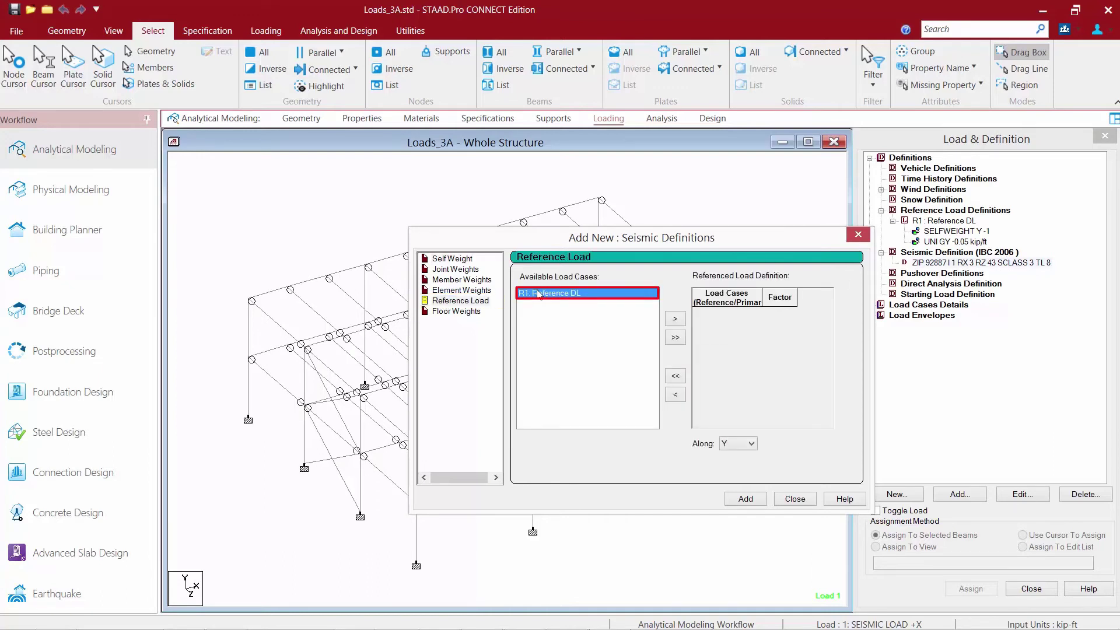
click(675, 319)
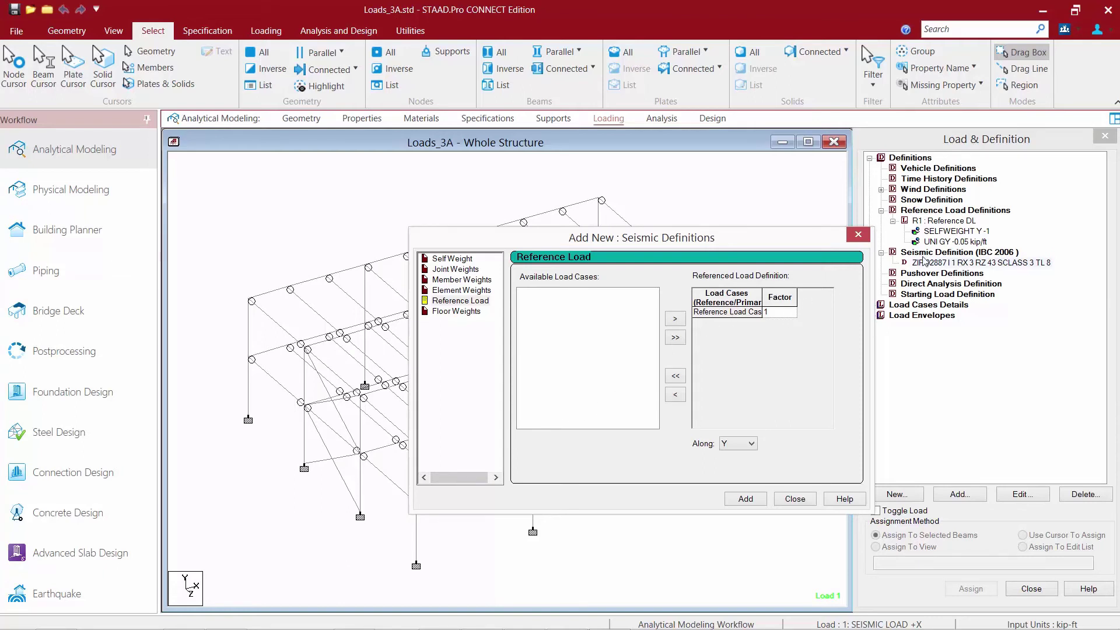
click(782, 316)
text(-1)
click(745, 501)
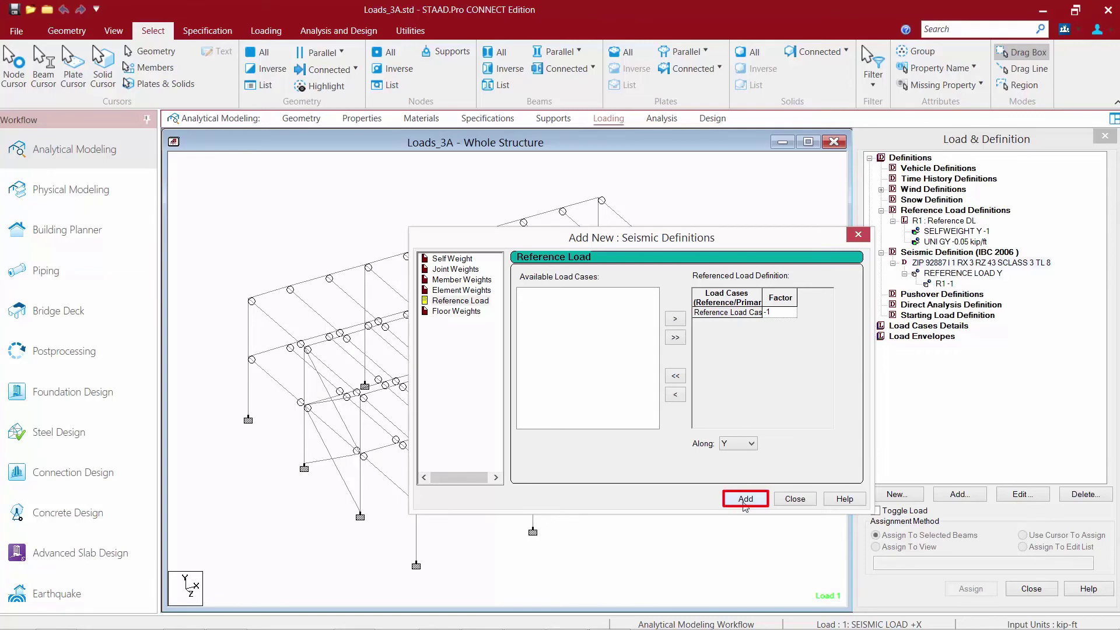
Add a Reference Load item to case 9 DEAD LOAD referencing R1: Reference DL at factor 1.
click(795, 499)
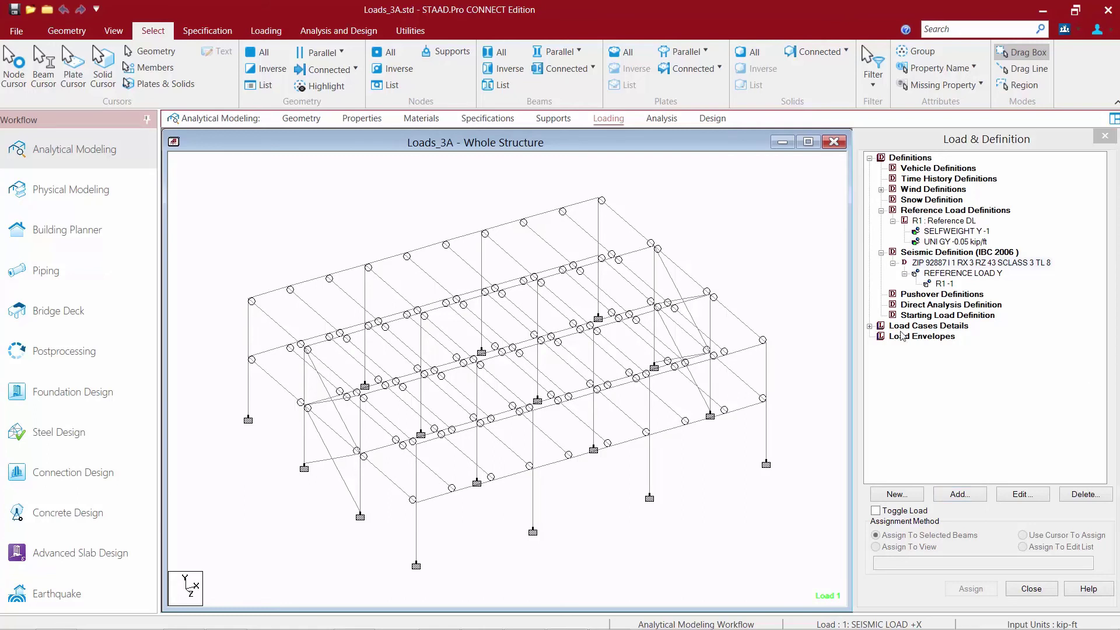
click(869, 326)
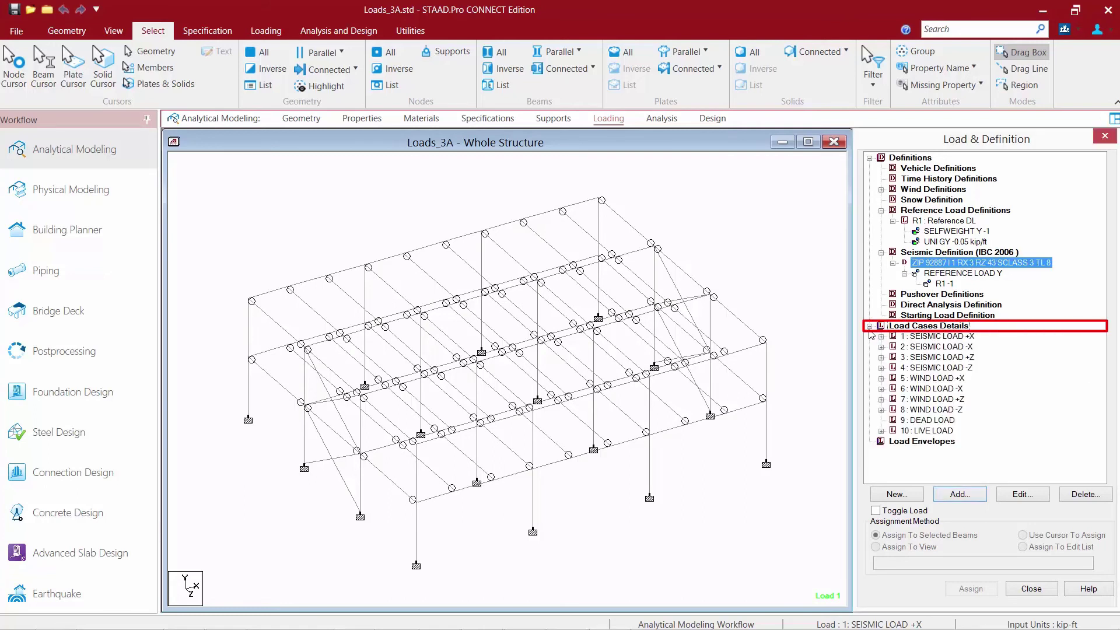
click(916, 422)
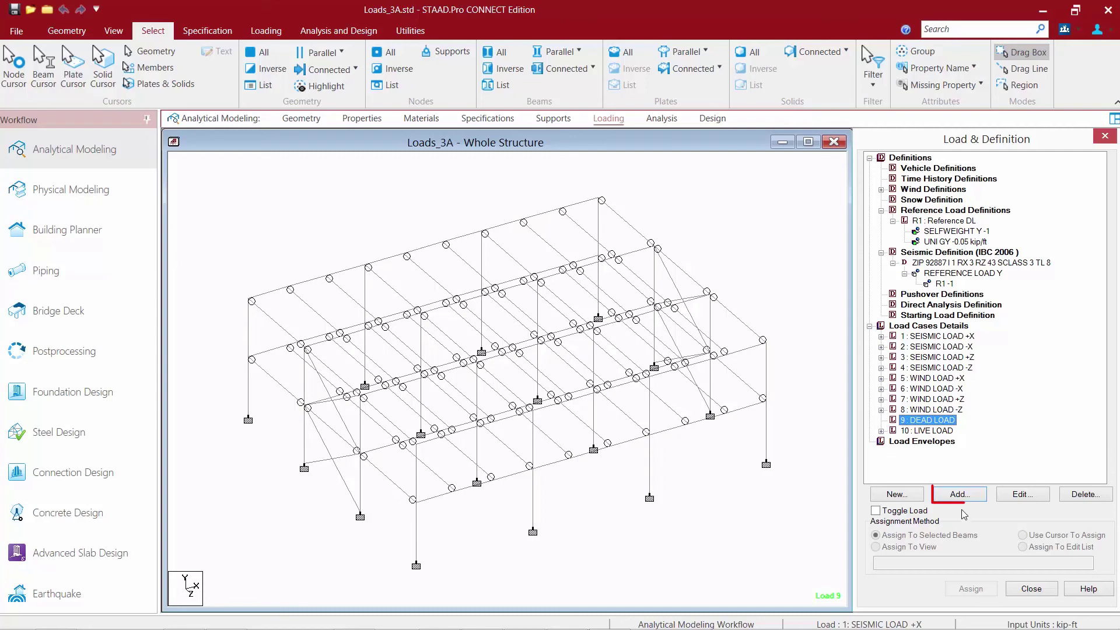
click(960, 494)
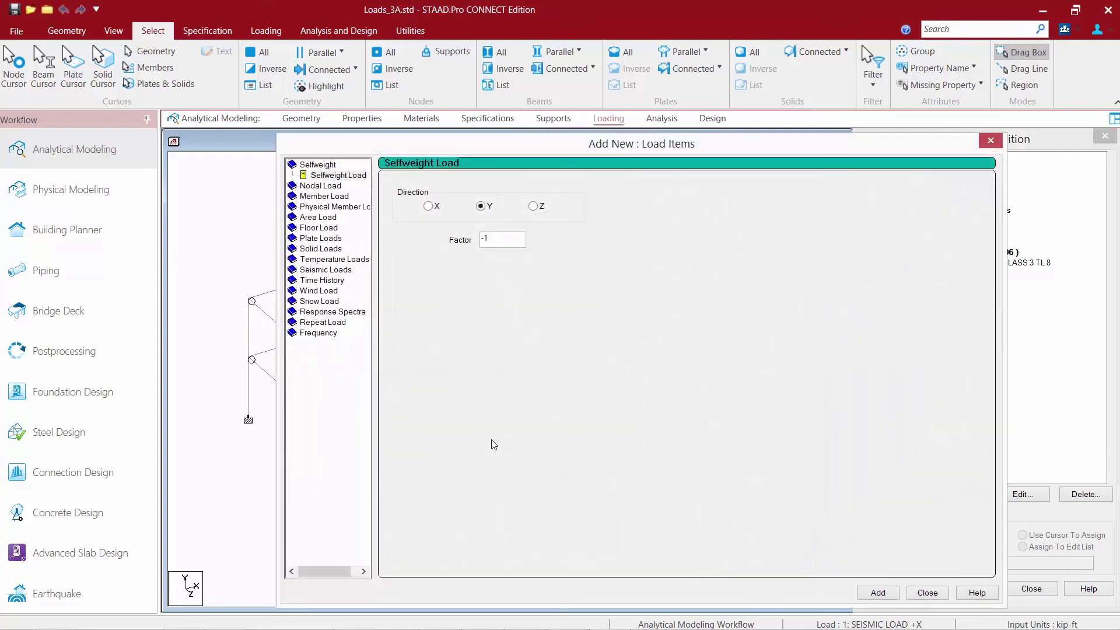
click(320, 323)
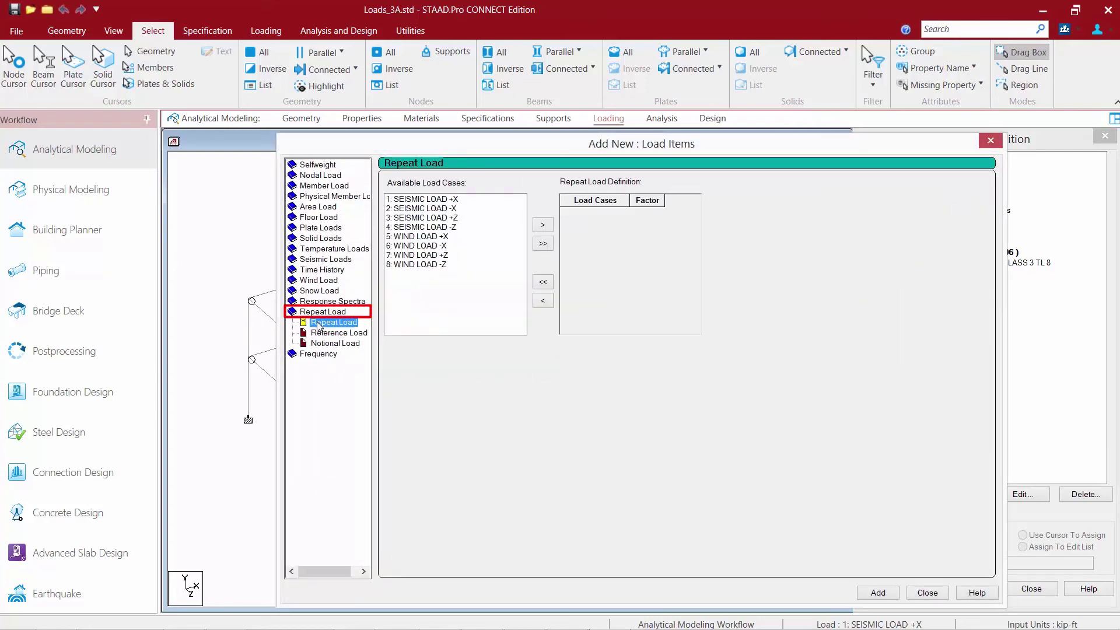
click(326, 333)
click(409, 200)
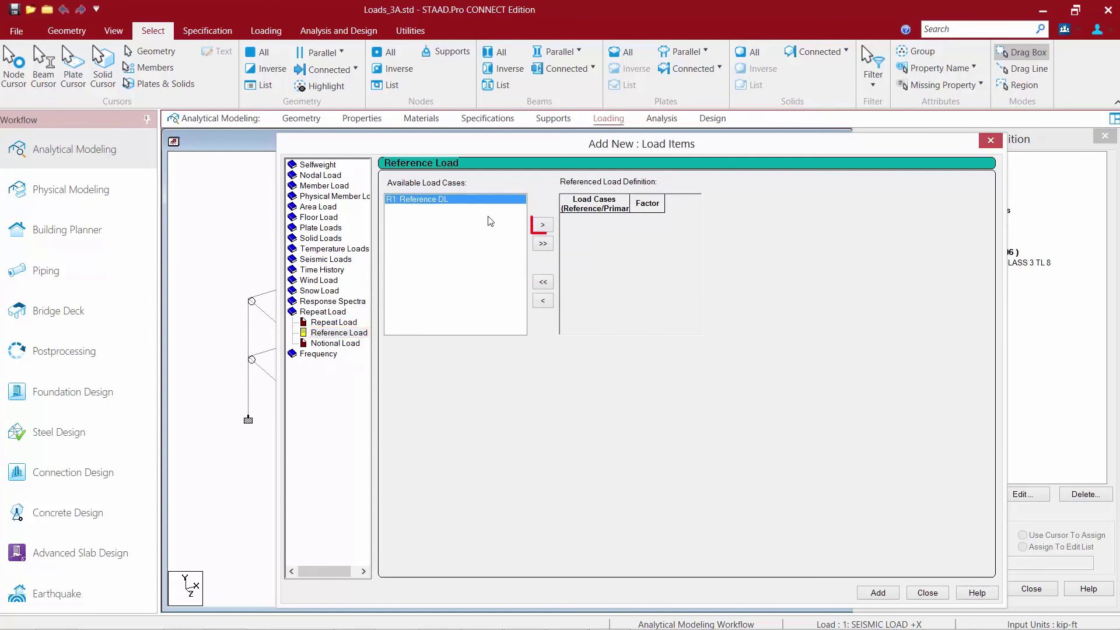
click(543, 224)
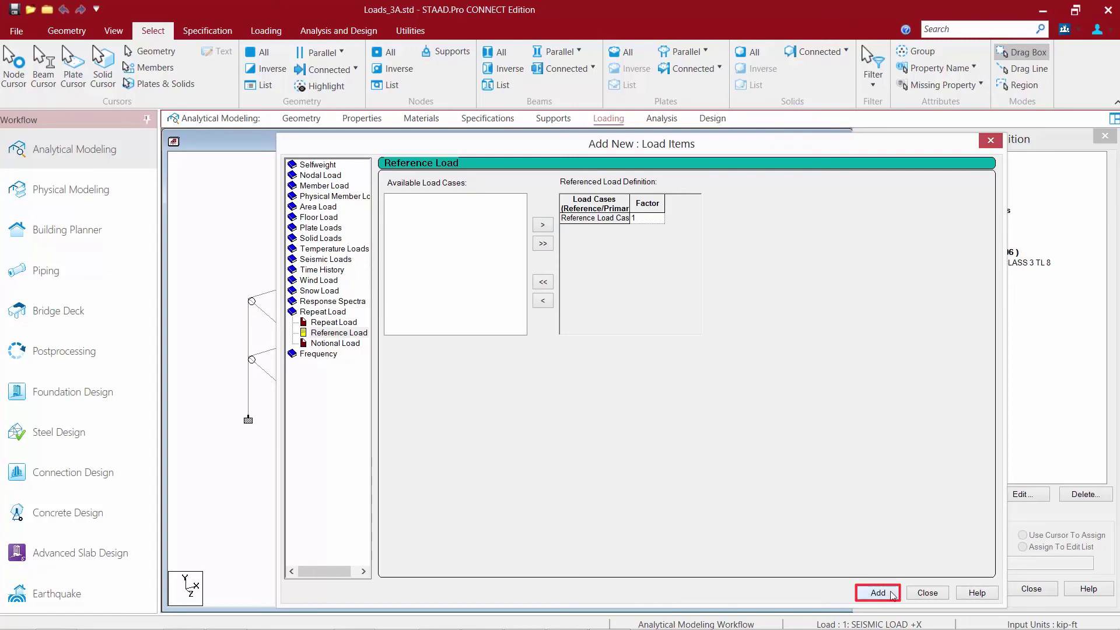
click(927, 592)
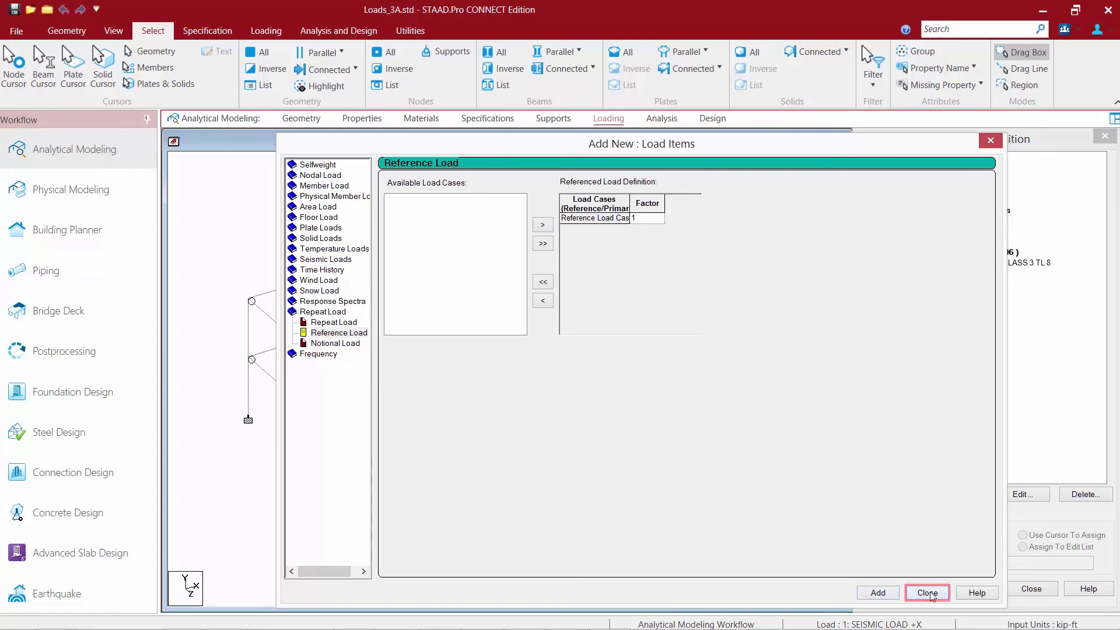